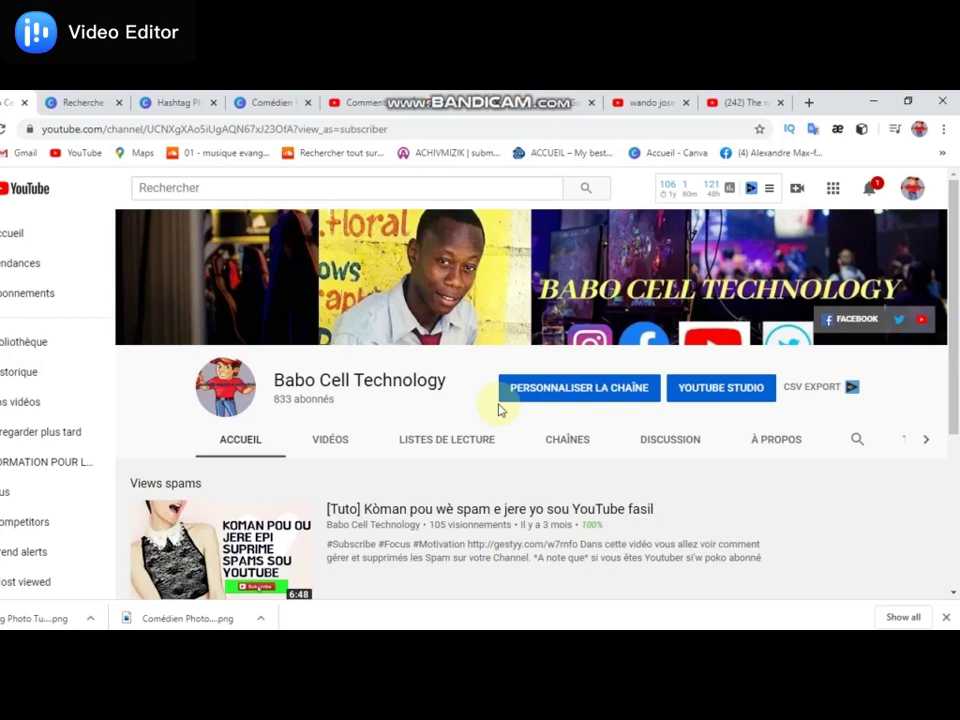
# Switch to the second YouTube channel's page and open it for customization
pyautogui.click(648, 103)
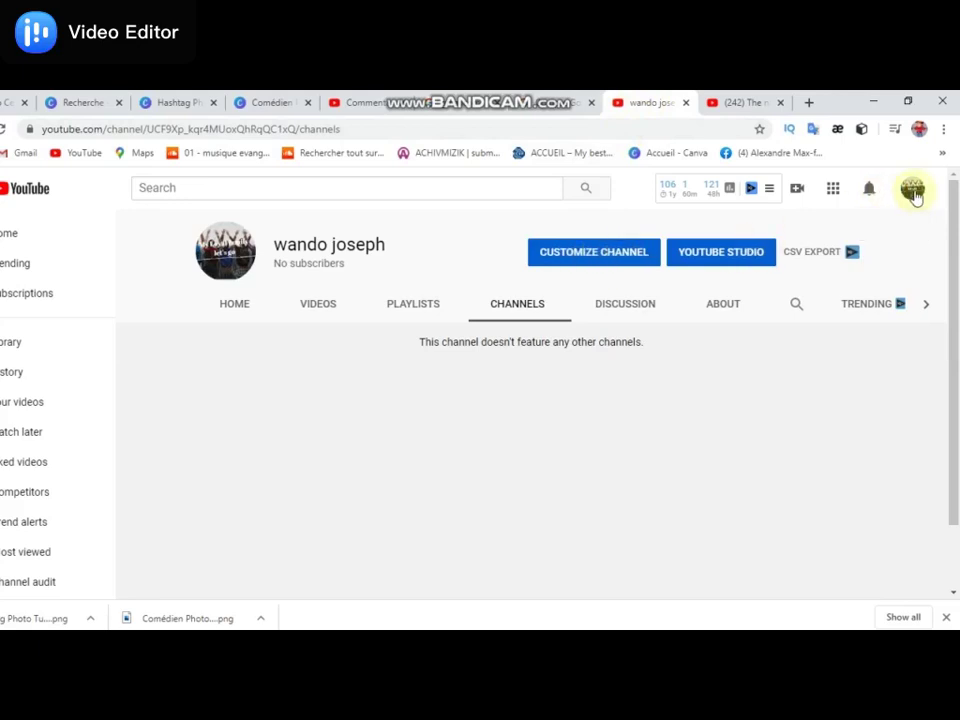
pyautogui.click(603, 258)
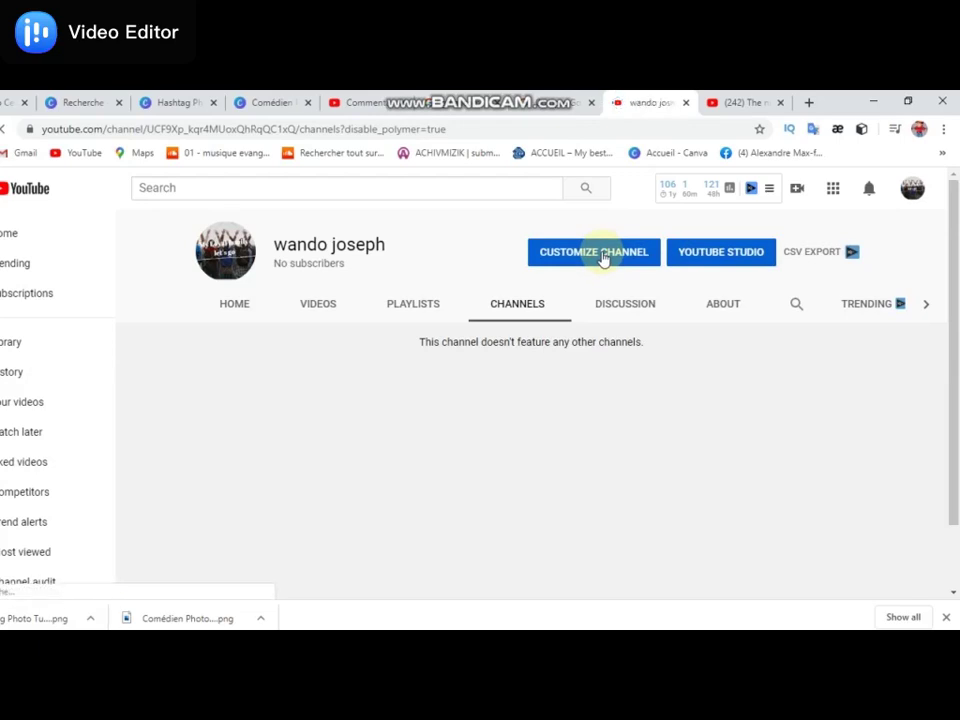
pyautogui.click(603, 258)
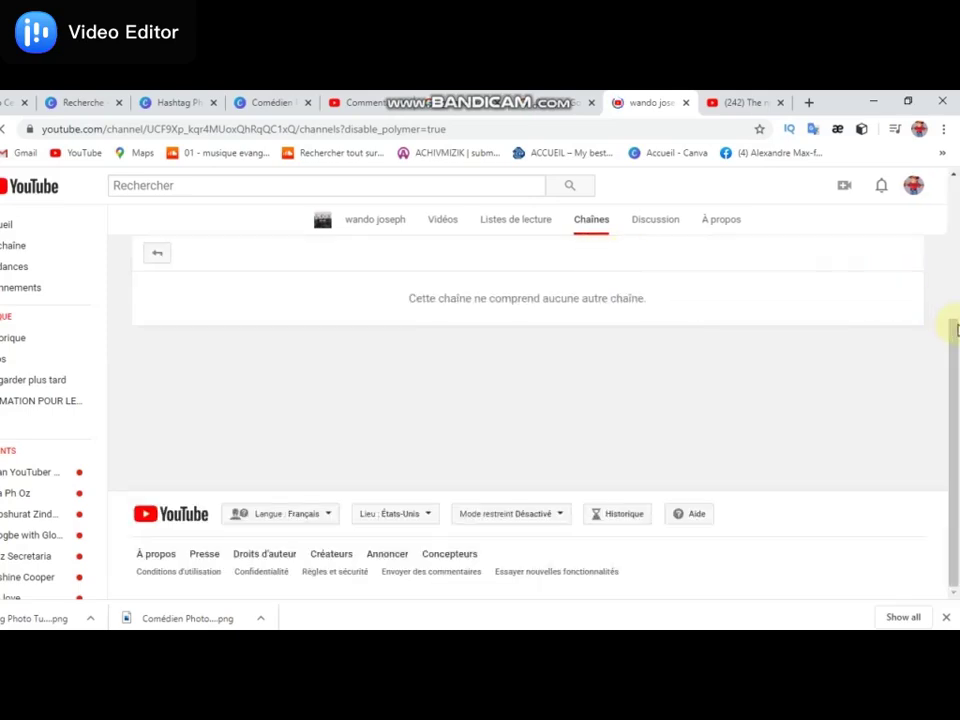
pyautogui.moveTo(955, 343); pyautogui.dragTo(955, 178)
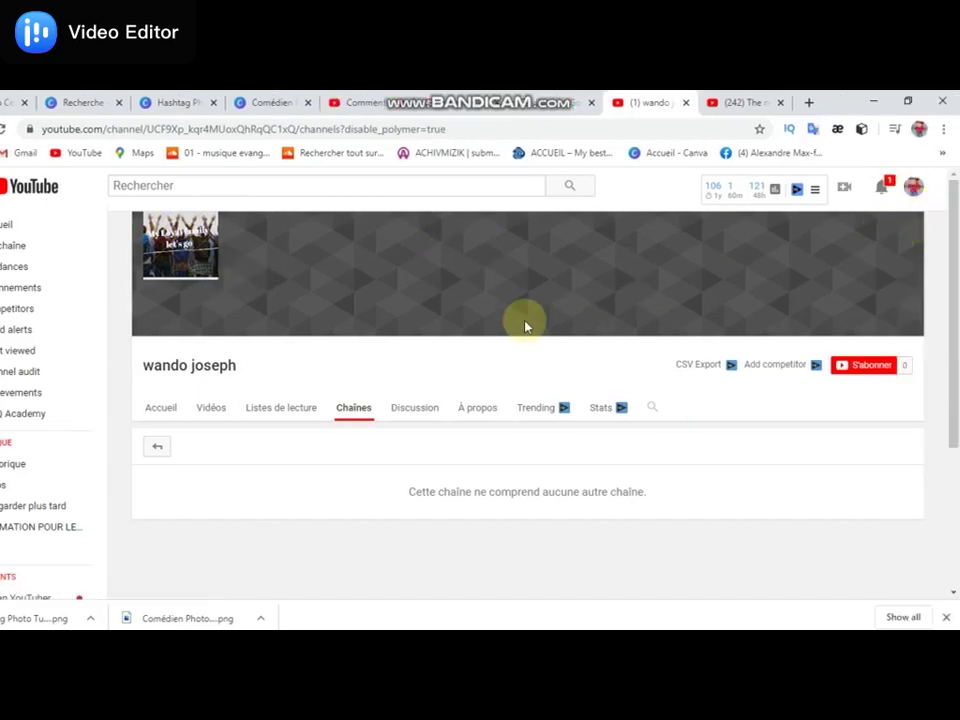
# Look through the channel's home and featured channels pages
pyautogui.click(240, 410)
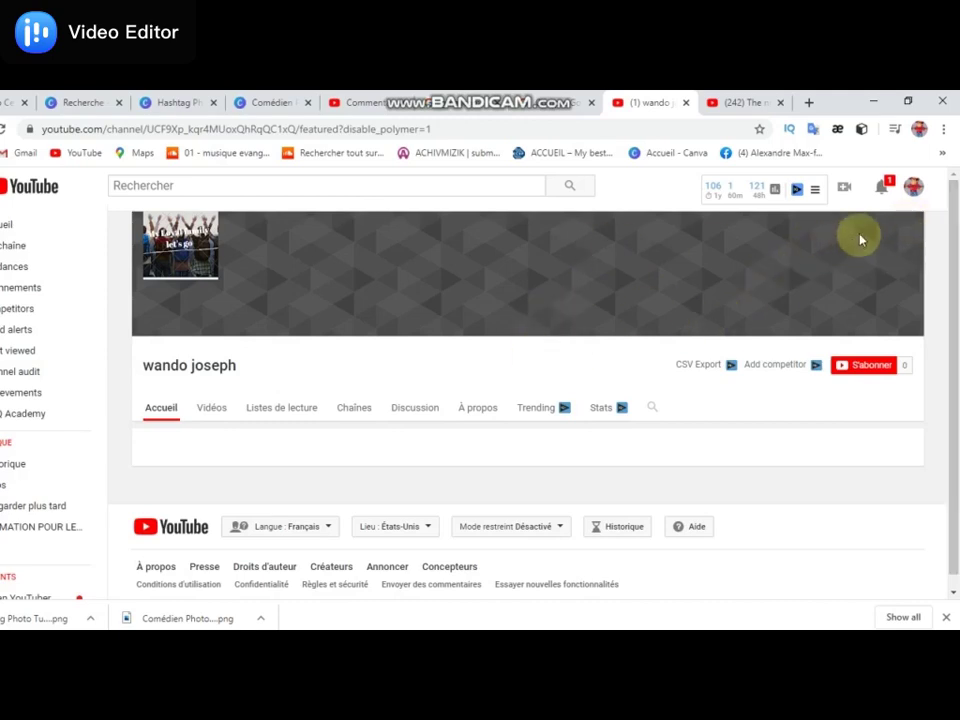
pyautogui.click(354, 414)
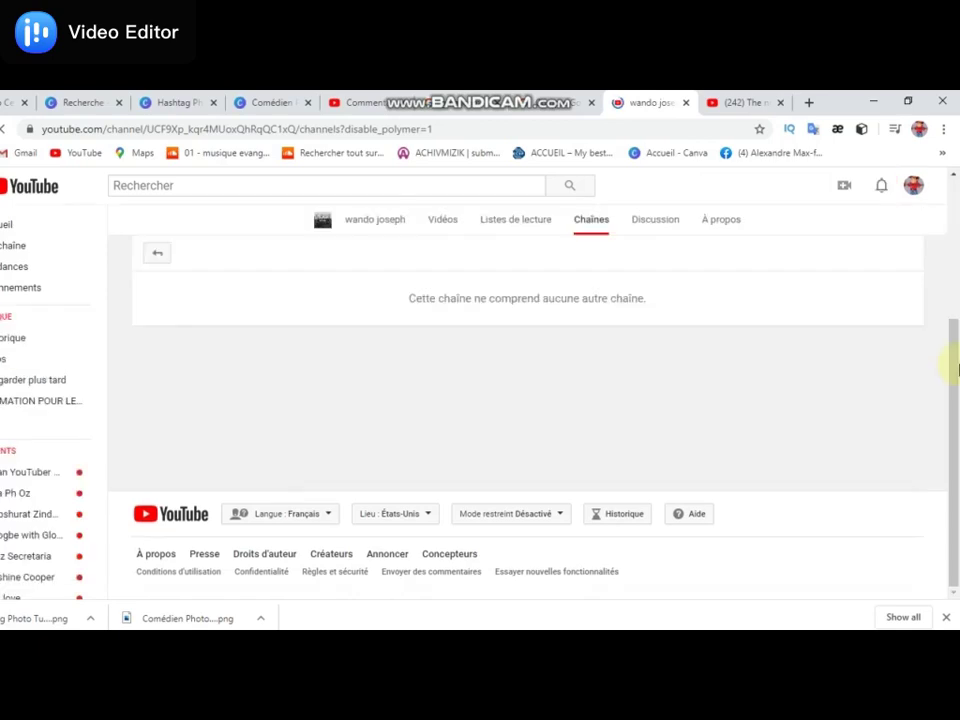
pyautogui.scroll(3, 954, 340)
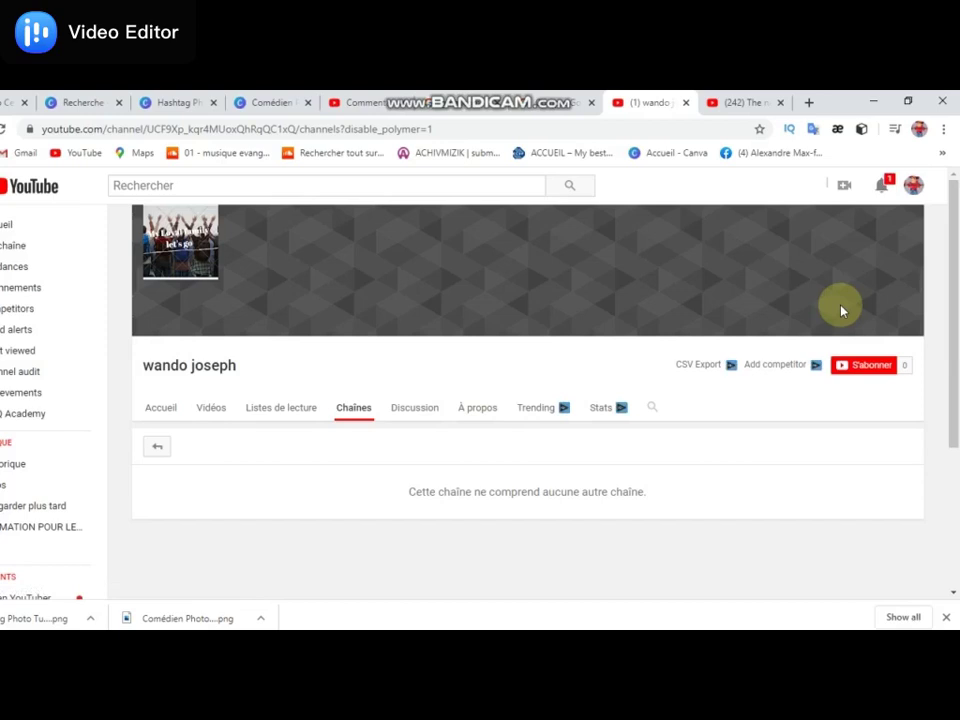
# Switch the signed-in YouTube account to the one that owns the displayed channel
pyautogui.click(913, 188)
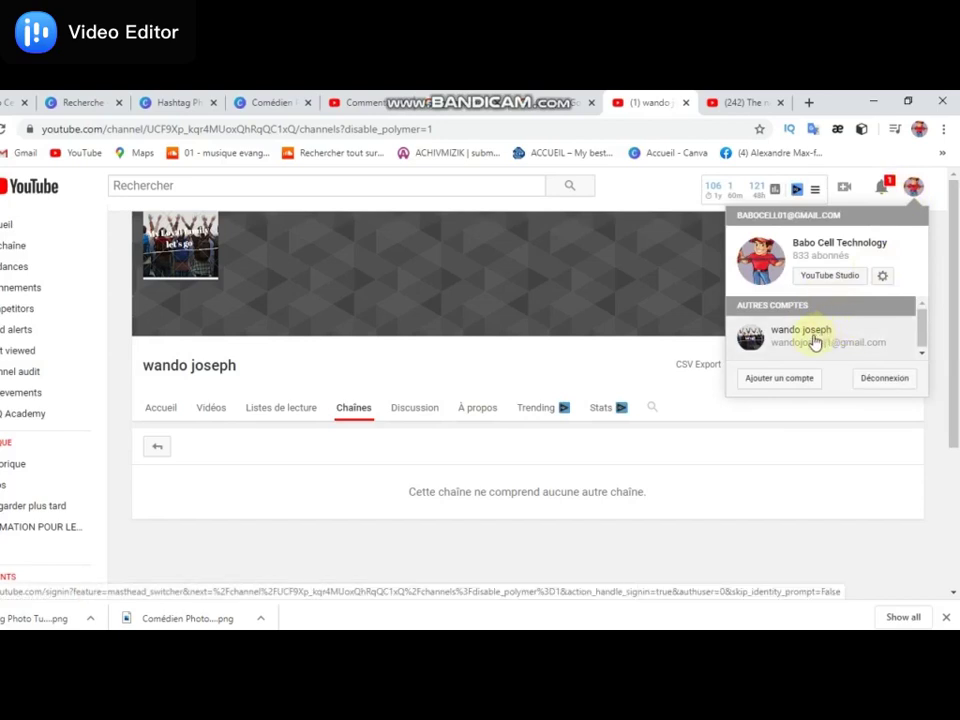
pyautogui.click(922, 354)
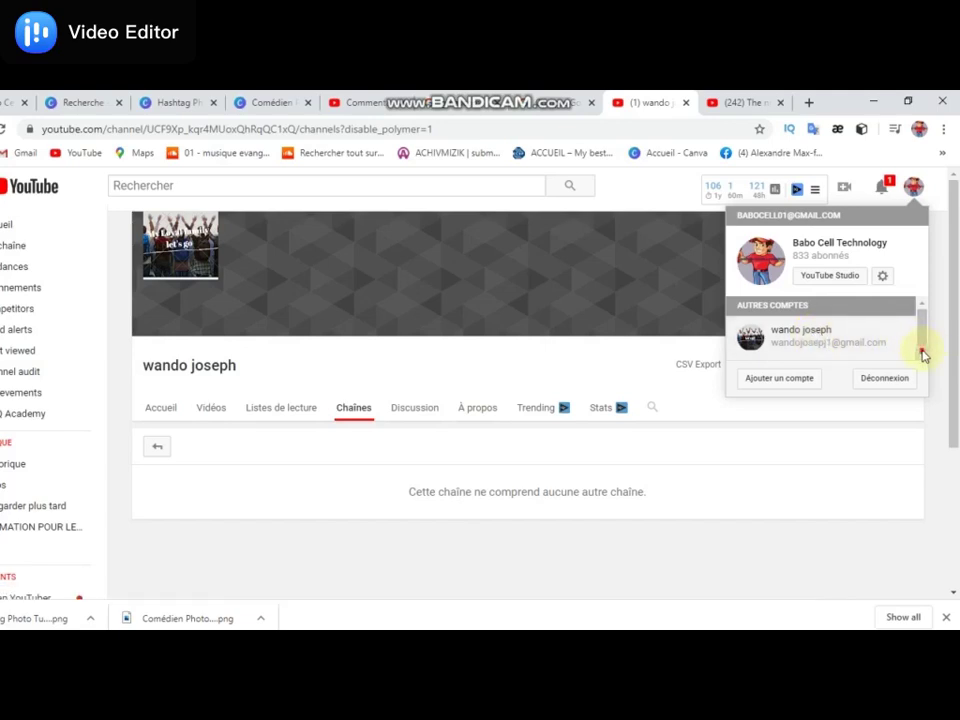
pyautogui.click(843, 342)
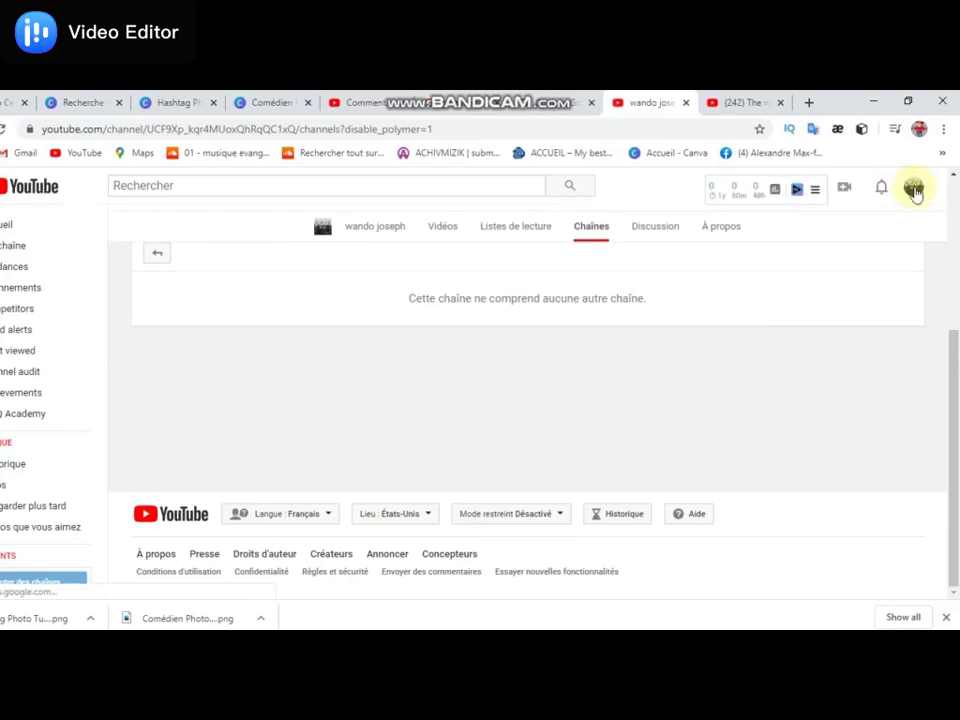
pyautogui.click(954, 189)
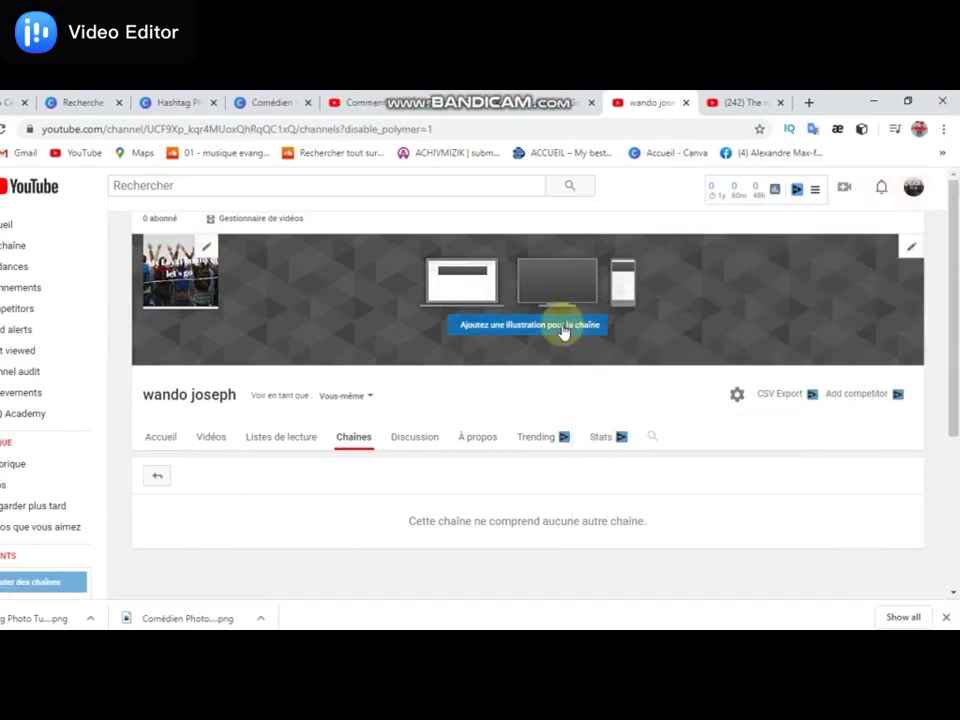
# Start adding channel art, browse the personal photos and gallery sources, and return to photo upload
pyautogui.click(564, 332)
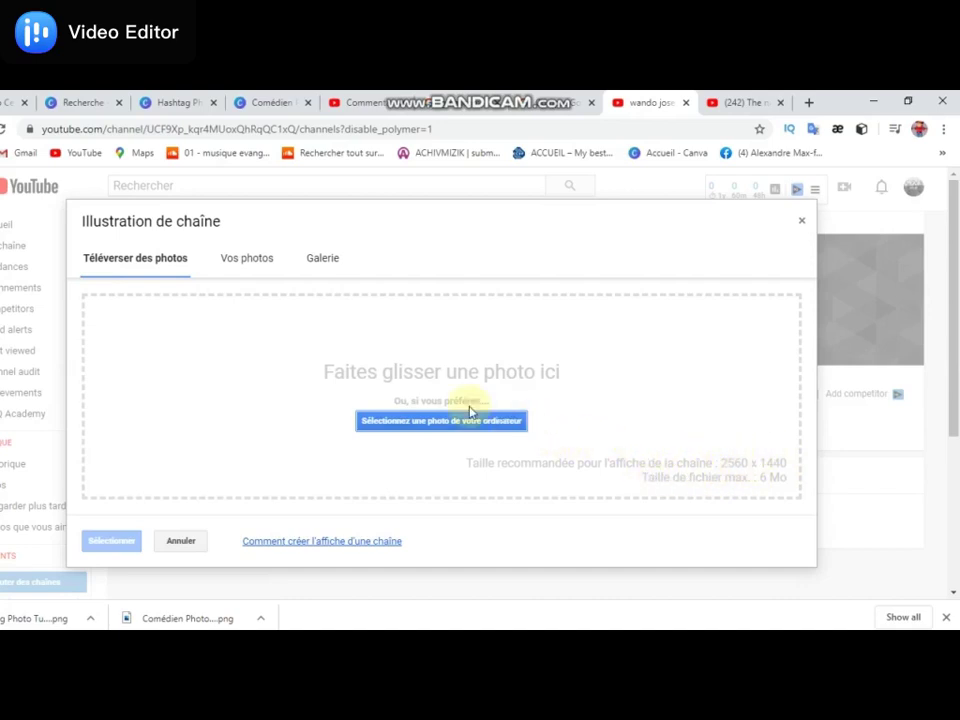
pyautogui.click(280, 264)
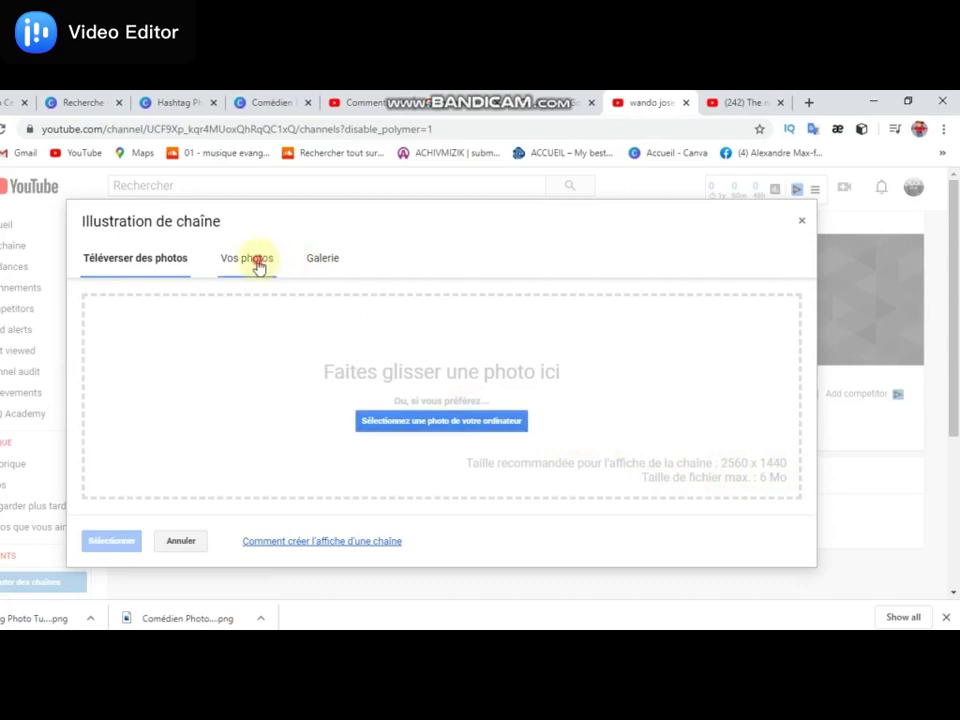
pyautogui.click(331, 263)
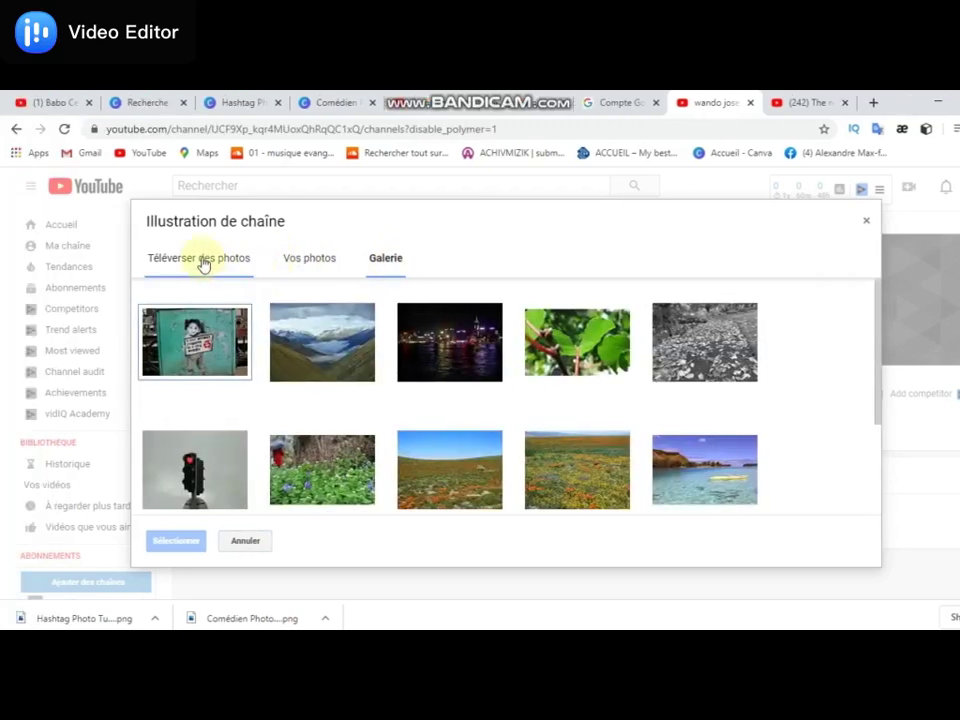
pyautogui.click(201, 261)
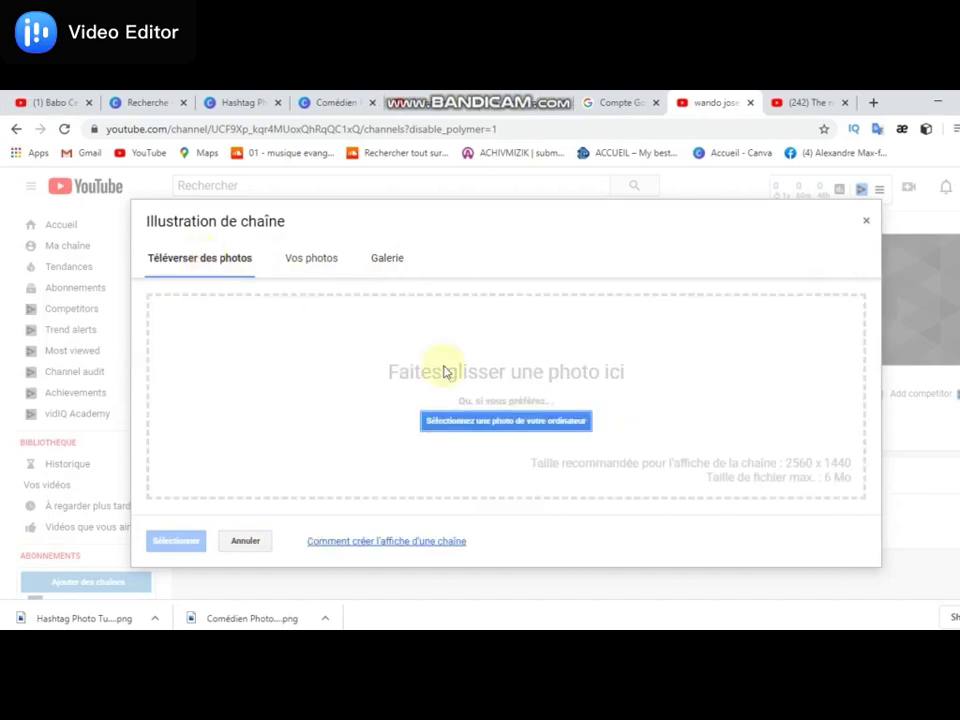
# Try to upload the Hashtag Photo Tumblr Banner image from the Downloads folder as channel art
pyautogui.click(486, 424)
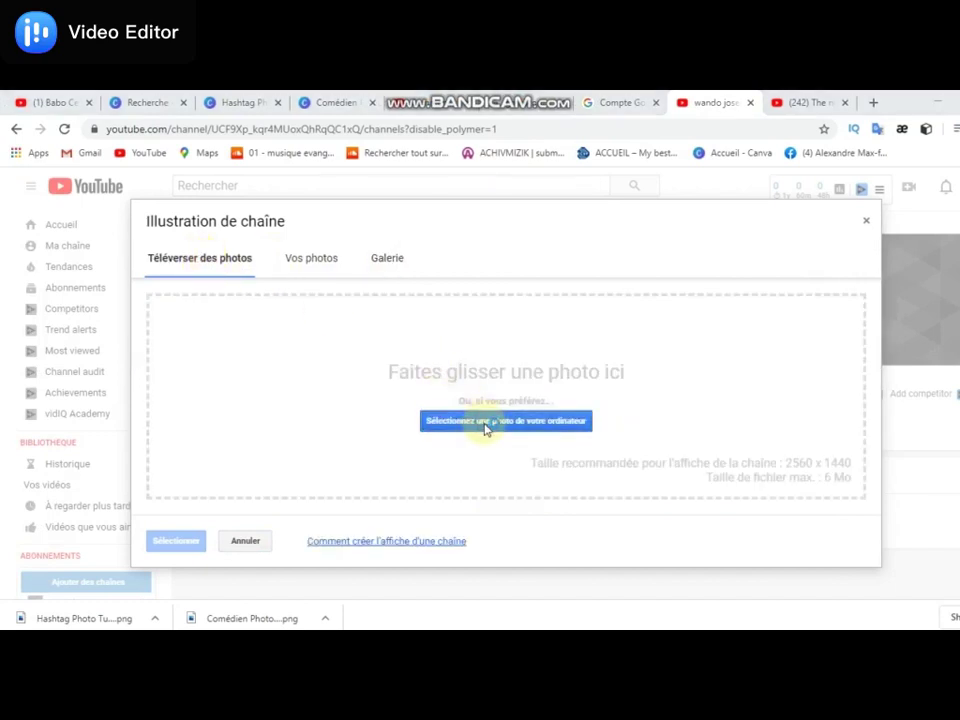
pyautogui.click(67, 219)
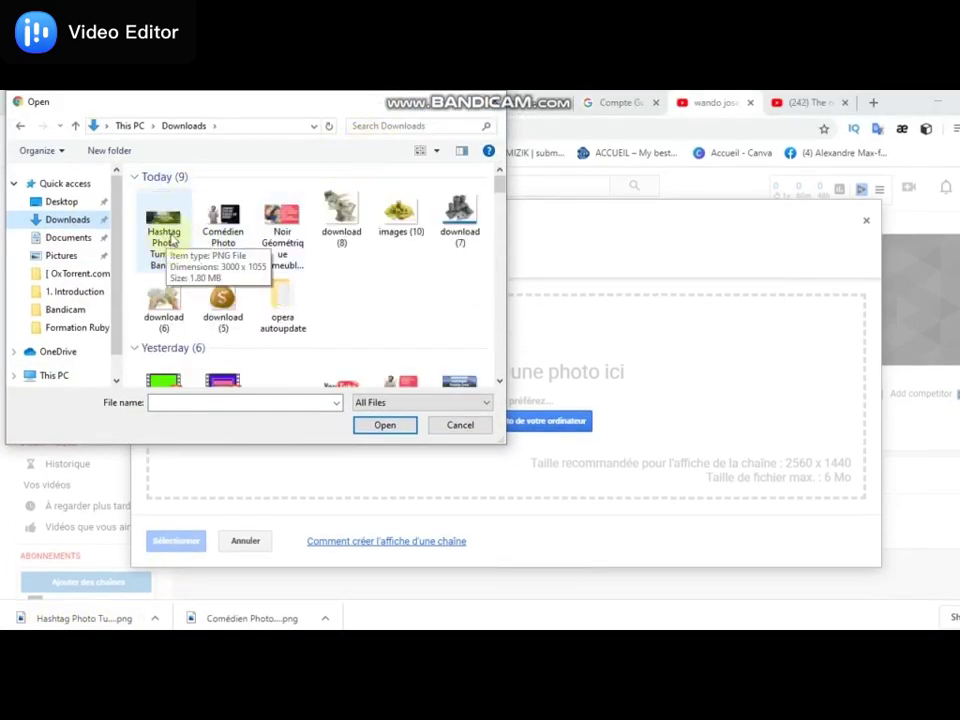
pyautogui.click(168, 236)
pyautogui.click(385, 425)
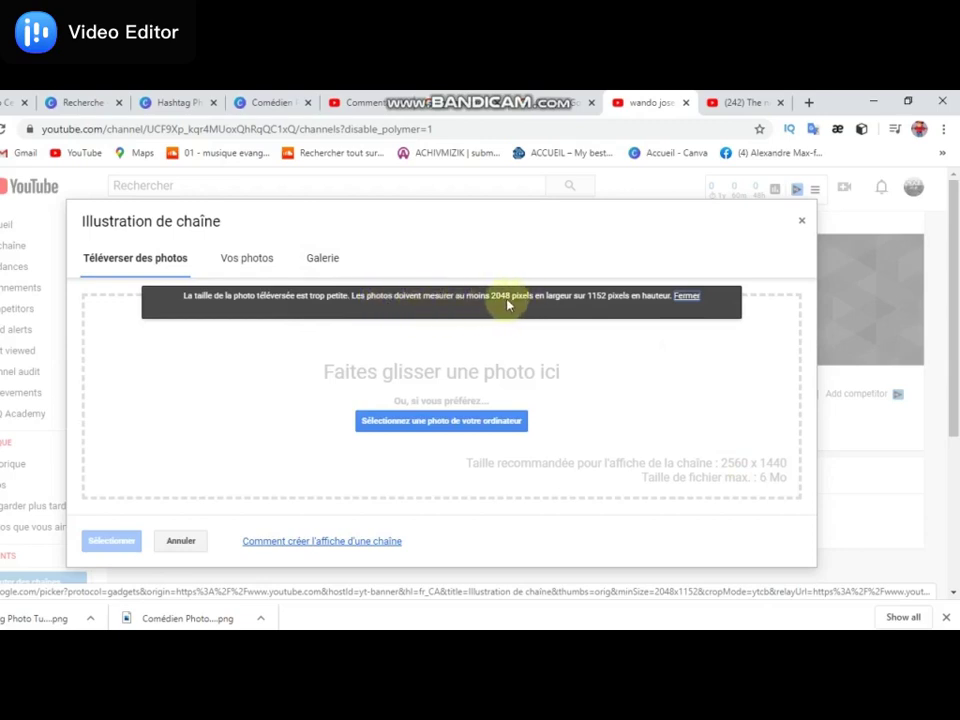
pyautogui.click(690, 297)
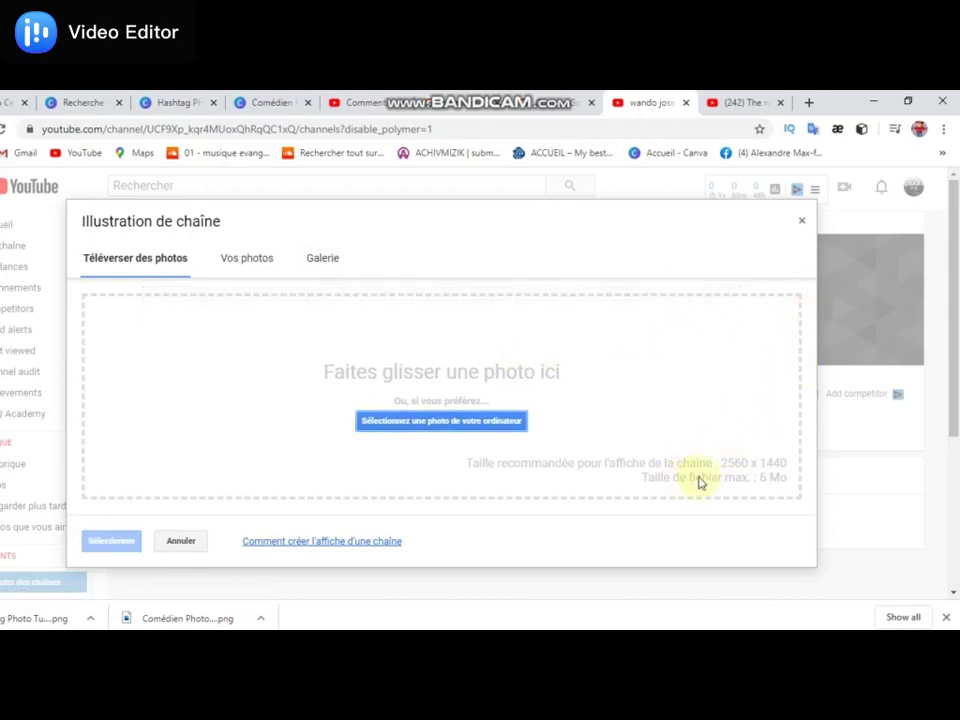
# Try to upload the file named images from the Downloads folder as channel art
pyautogui.click(409, 422)
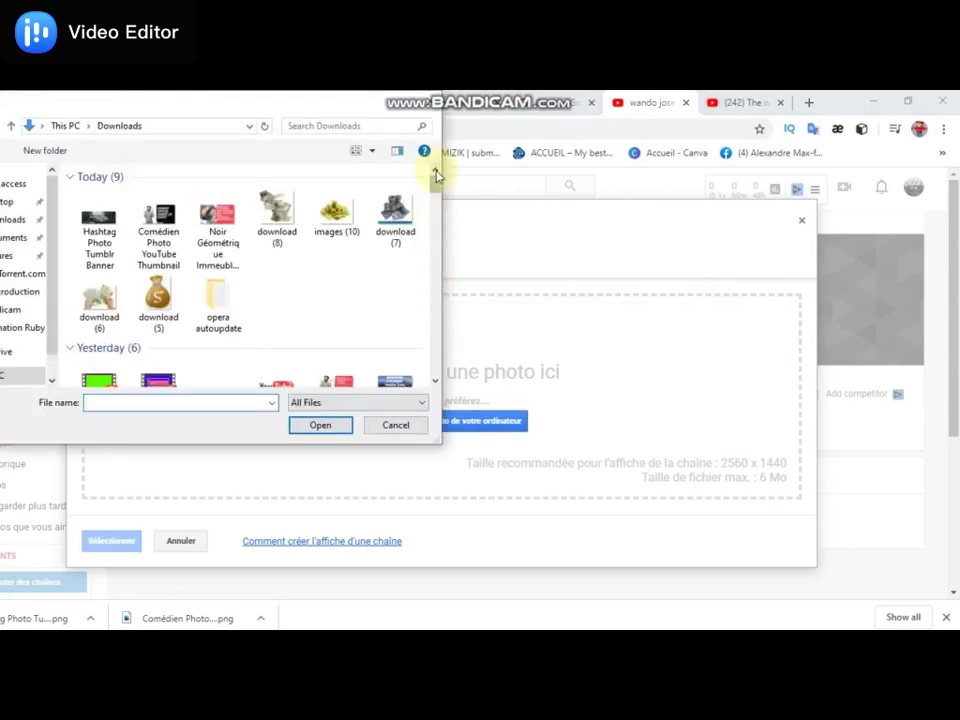
pyautogui.moveTo(436, 190); pyautogui.dragTo(426, 290)
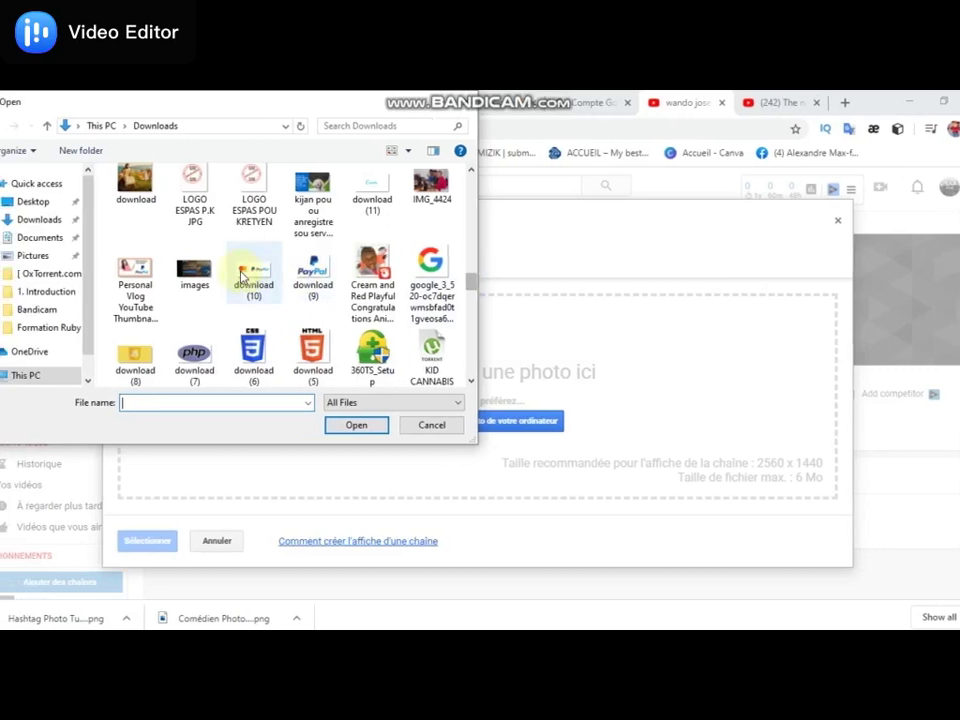
pyautogui.click(230, 275)
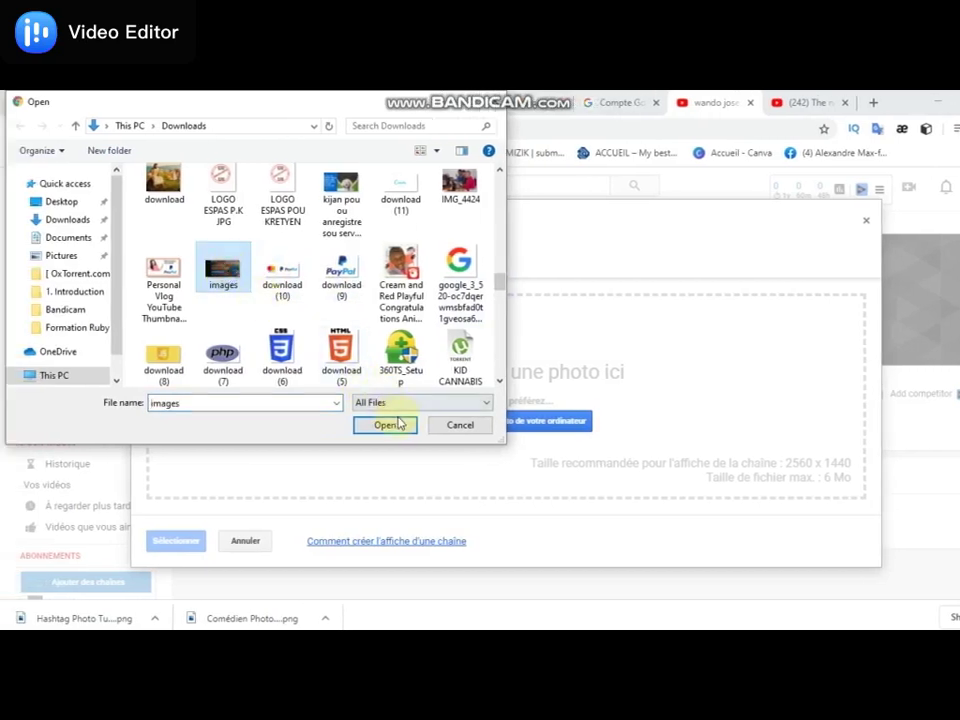
pyautogui.click(397, 424)
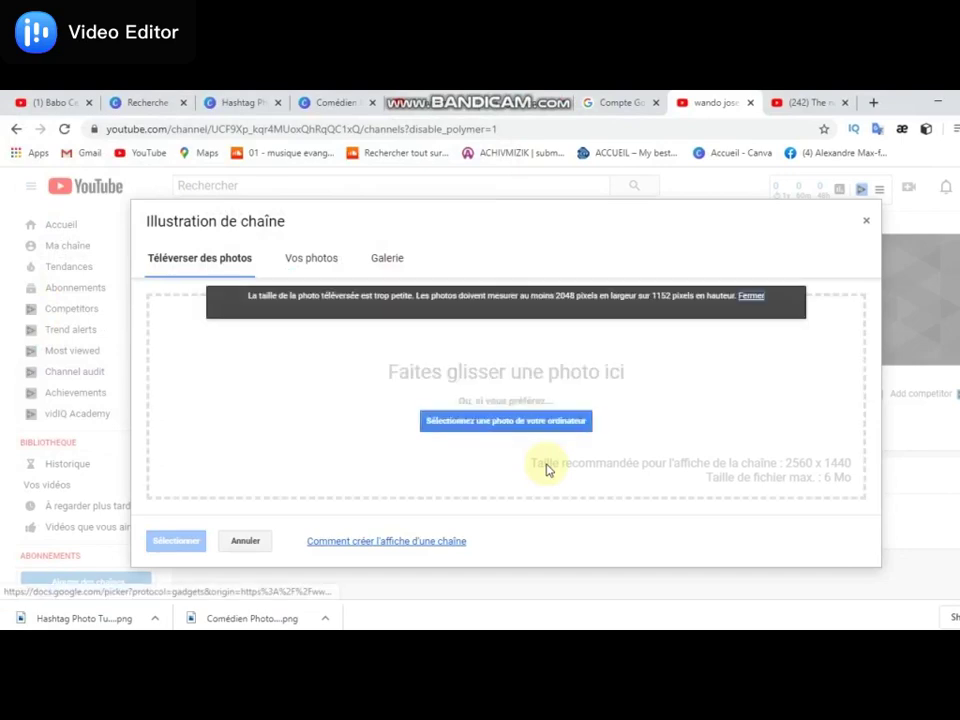
pyautogui.click(748, 297)
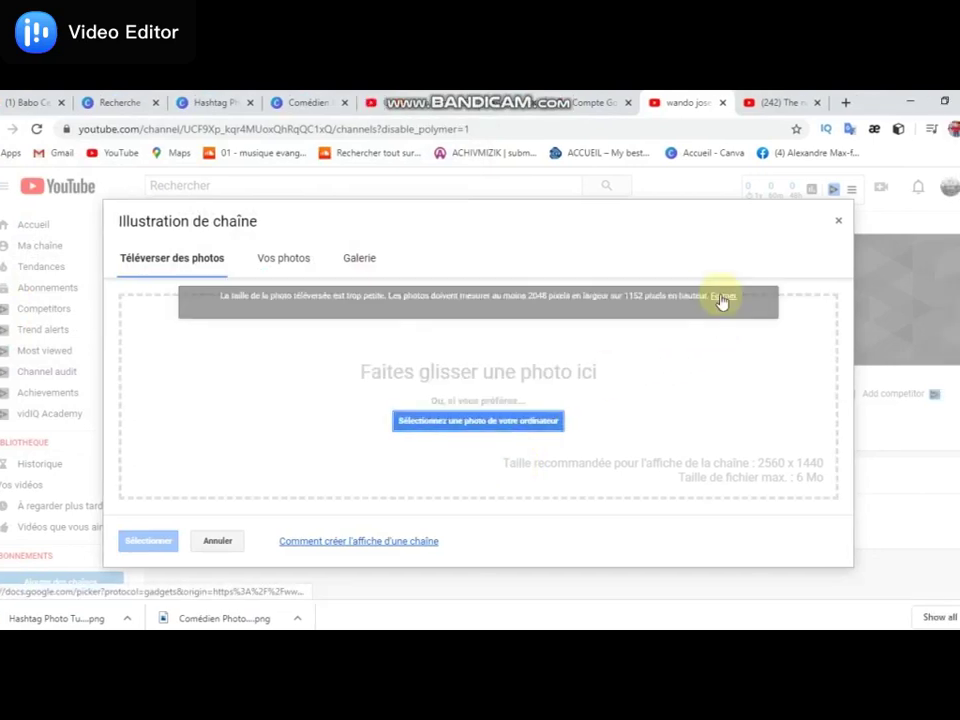
# Set the gallery photo of the turquoise bay with the yellow kayak as the channel banner
pyautogui.click(370, 262)
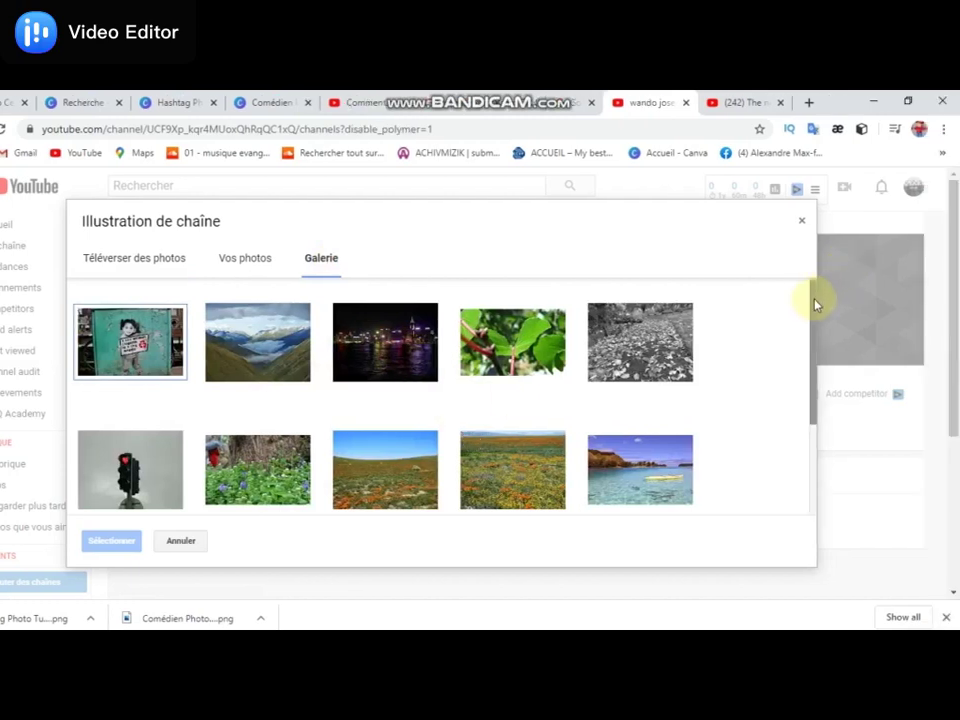
pyautogui.moveTo(815, 305); pyautogui.dragTo(818, 385)
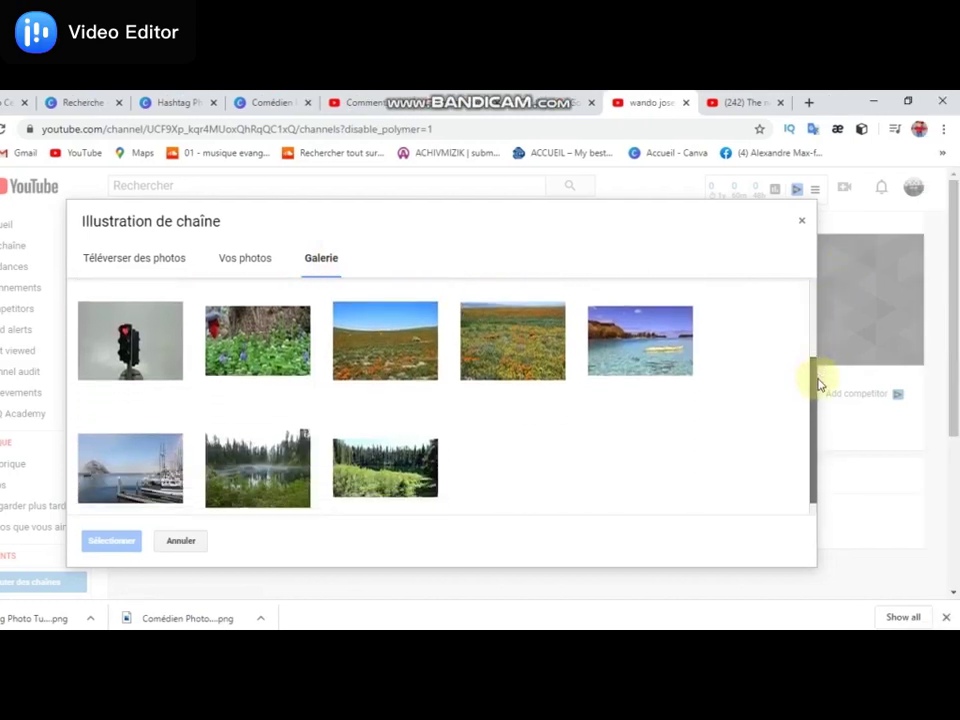
pyautogui.click(642, 345)
pyautogui.click(111, 540)
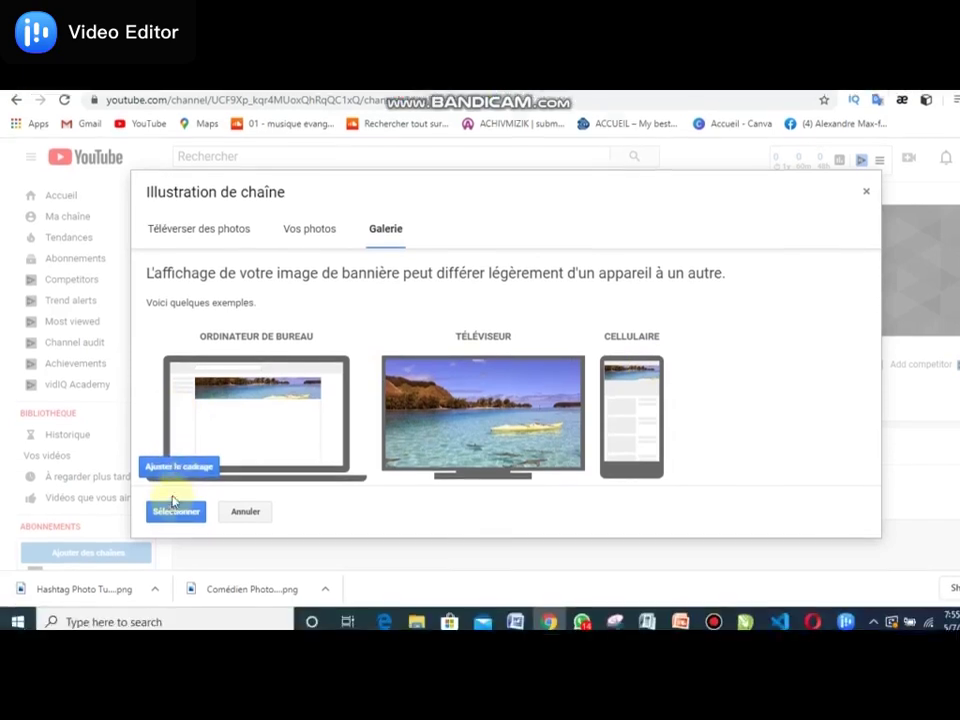
pyautogui.click(175, 510)
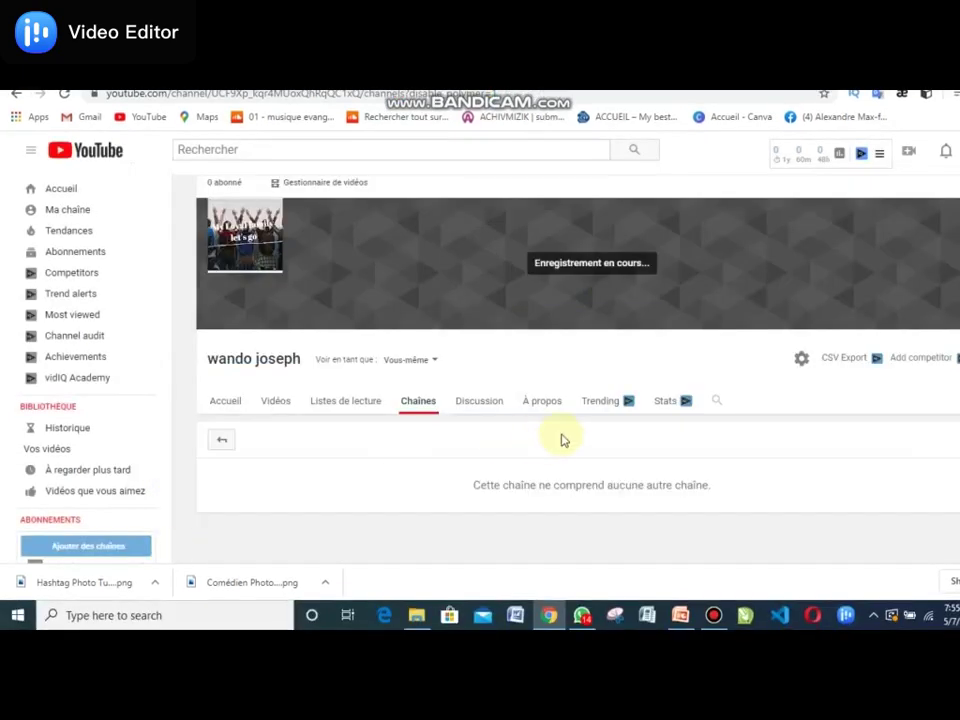